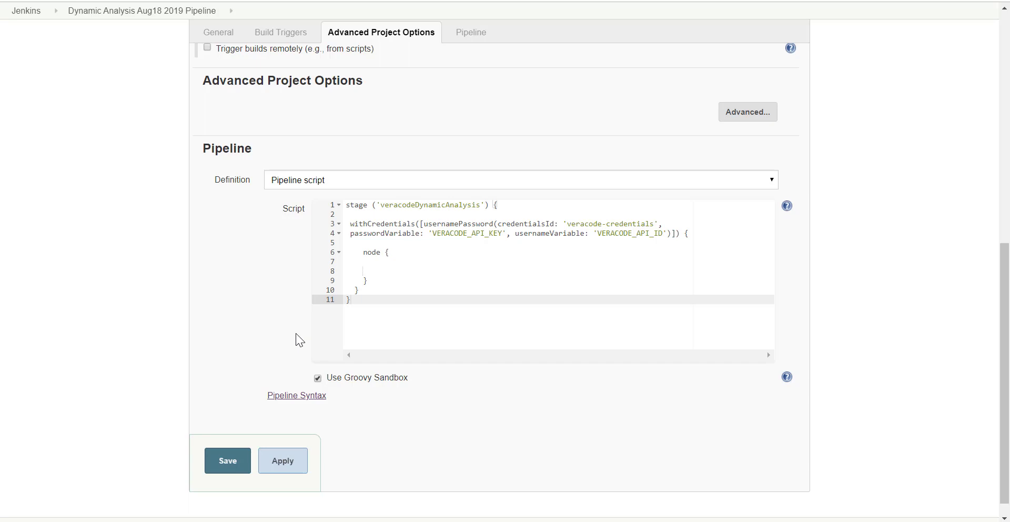
Open the pipeline syntax Snippet Generator and choose the sample step veracodeDynamicAnalysisResubmit: Resubmit Veracode Dynamic Analysis.
{"action": "scroll", "coordinate": [296, 340], "scroll_direction": "down", "scroll_amount": 1}
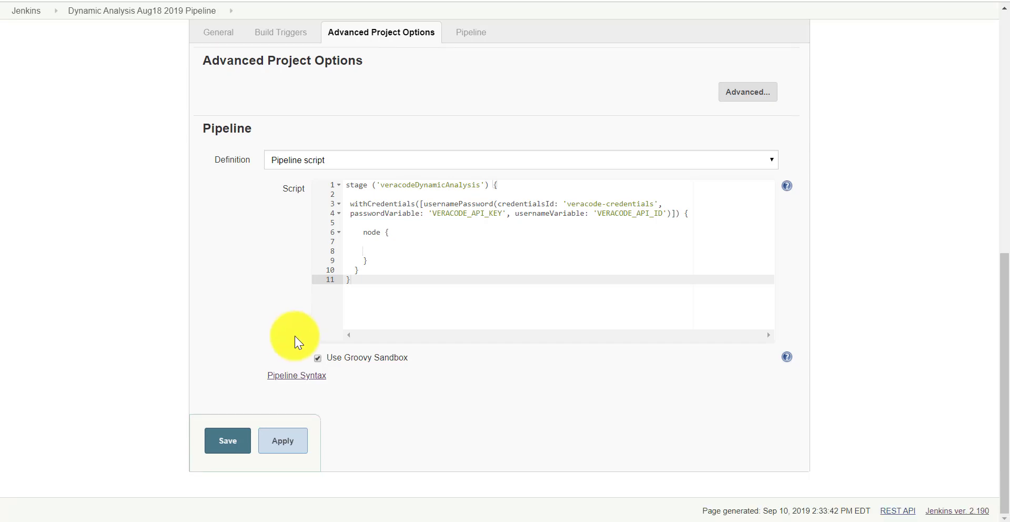
{"action": "left_click", "coordinate": [290, 374]}
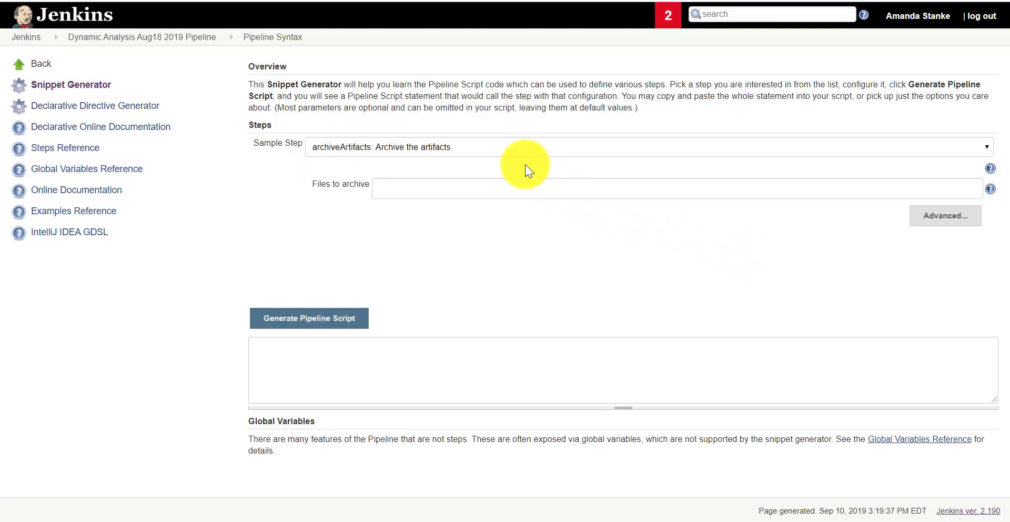
{"action": "left_click", "coordinate": [509, 150]}
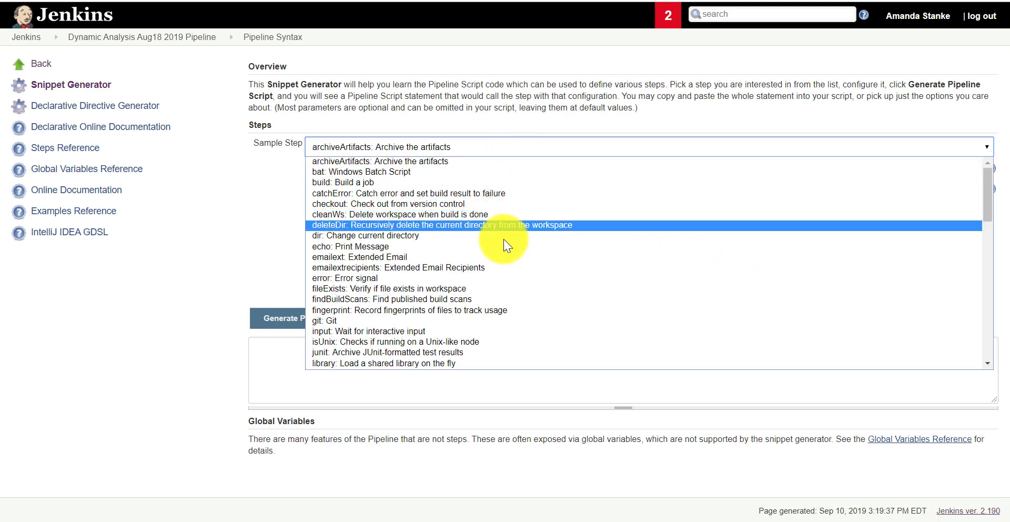
{"action": "scroll", "coordinate": [504, 290], "scroll_direction": "down", "scroll_amount": 5}
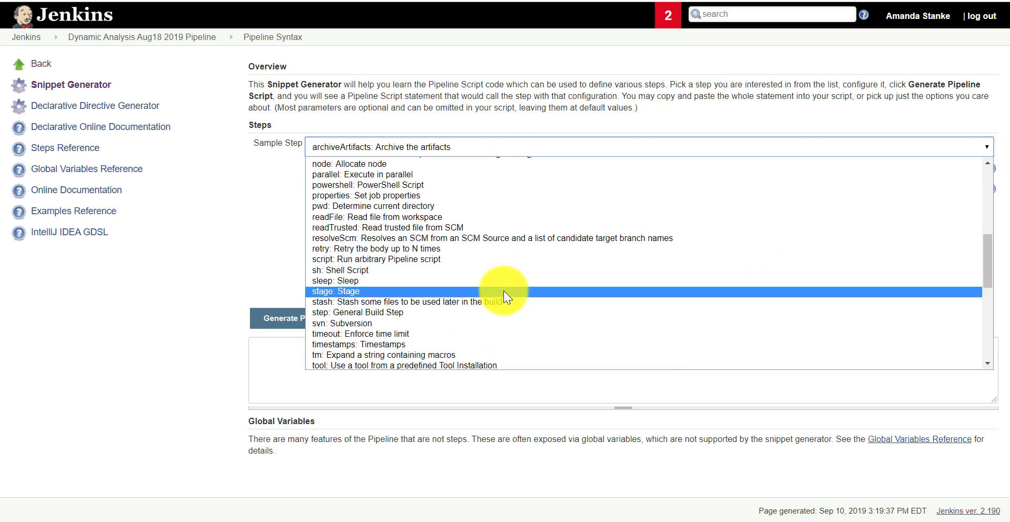
{"action": "scroll", "coordinate": [504, 291], "scroll_direction": "down", "scroll_amount": 4}
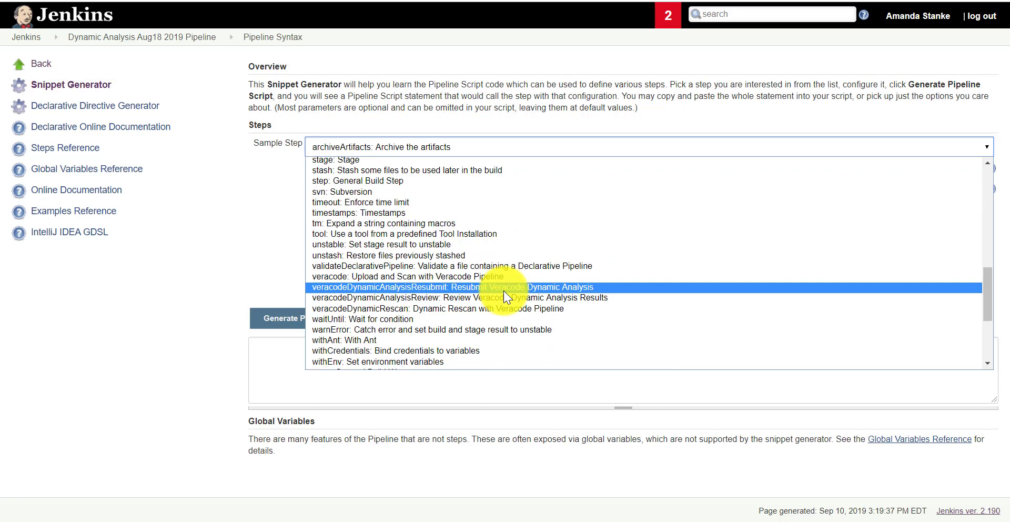
{"action": "left_click", "coordinate": [504, 287]}
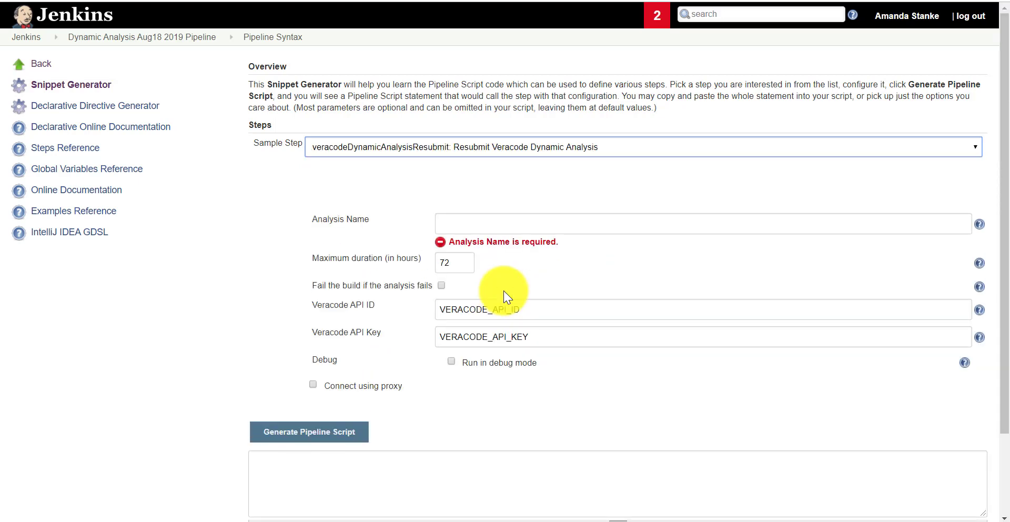
Show the help for the analysis name and set the name to "Dynamic Analysis 28 Aug 2019 12:44:54".
{"action": "left_click", "coordinate": [965, 203]}
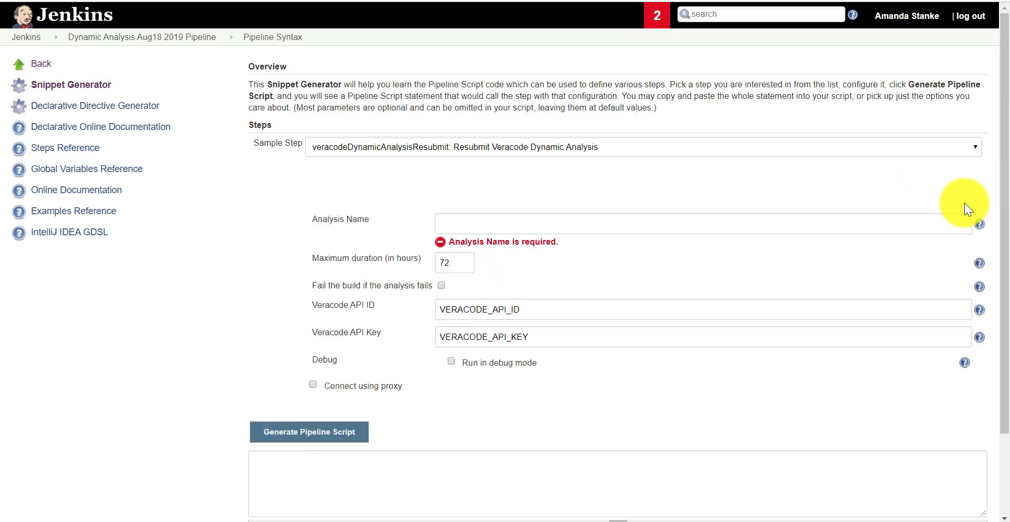
{"action": "left_click", "coordinate": [981, 229]}
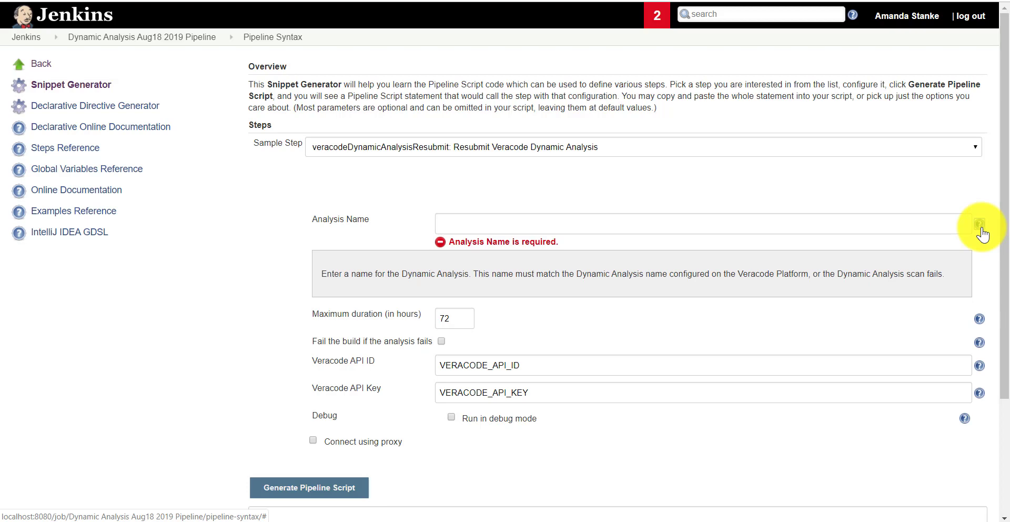
{"action": "left_click", "coordinate": [492, 221]}
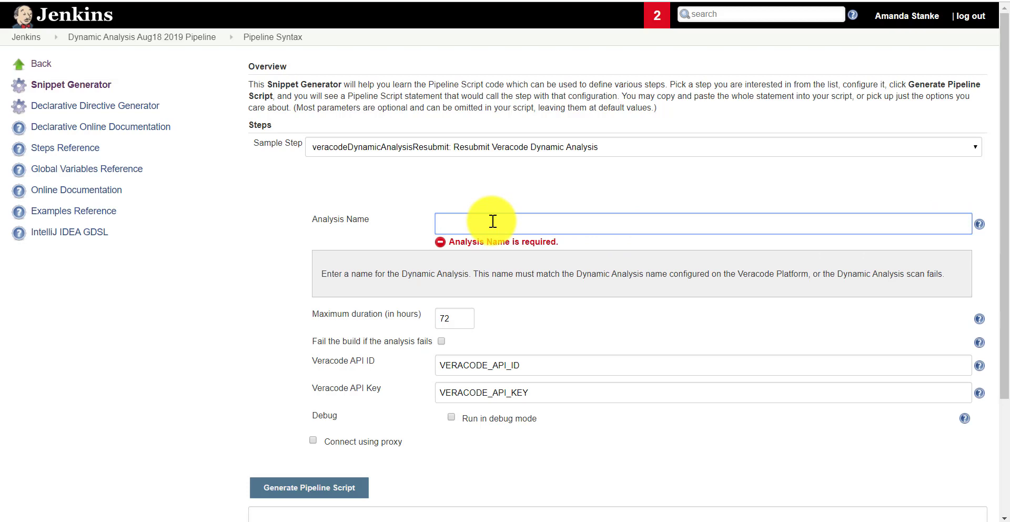
{"action": "type", "text": "Dynamic Analysis 28 Aug 2019 12:44:54"}
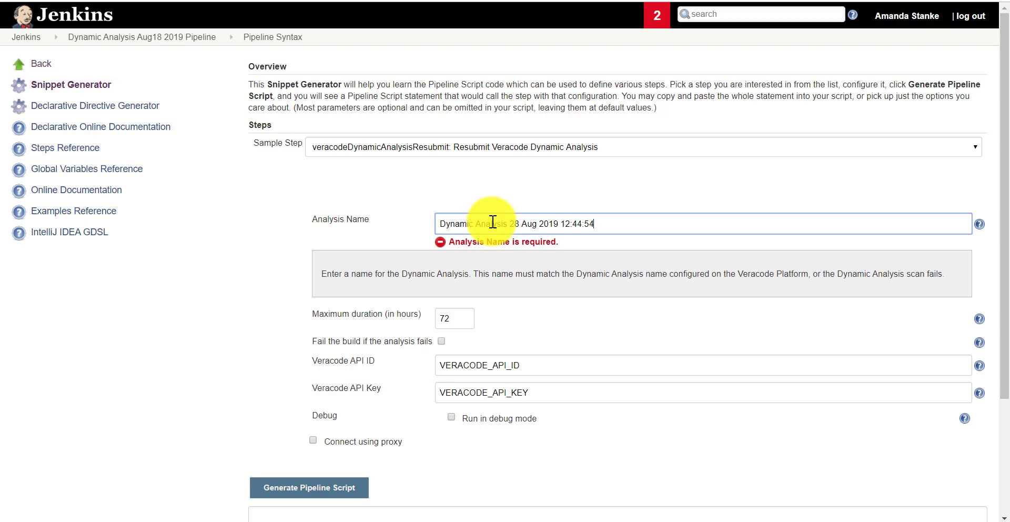
Set the resubmit step to fail the build if the analysis fails and to run in debug mode.
{"action": "left_click", "coordinate": [466, 319]}
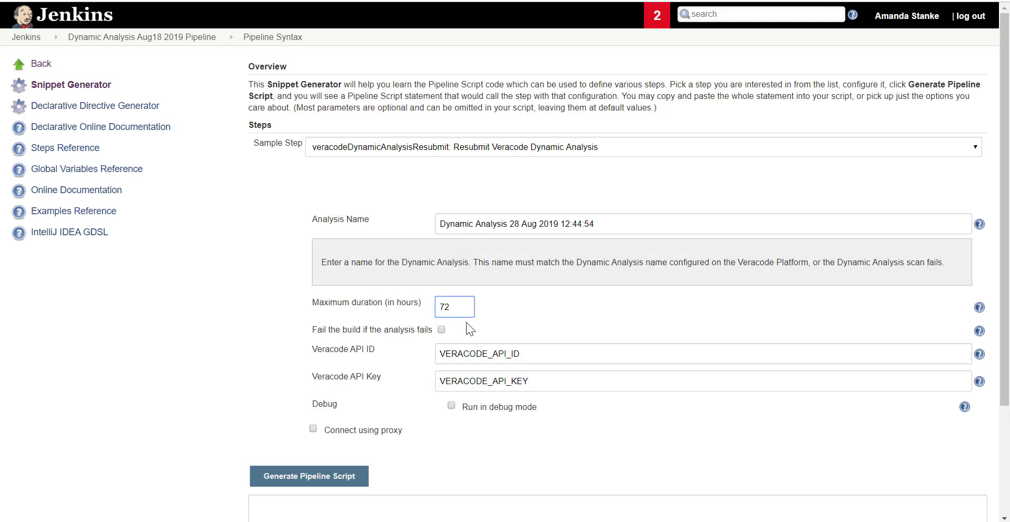
{"action": "left_click", "coordinate": [440, 329]}
{"action": "scroll", "coordinate": [416, 450], "scroll_direction": "down", "scroll_amount": 3}
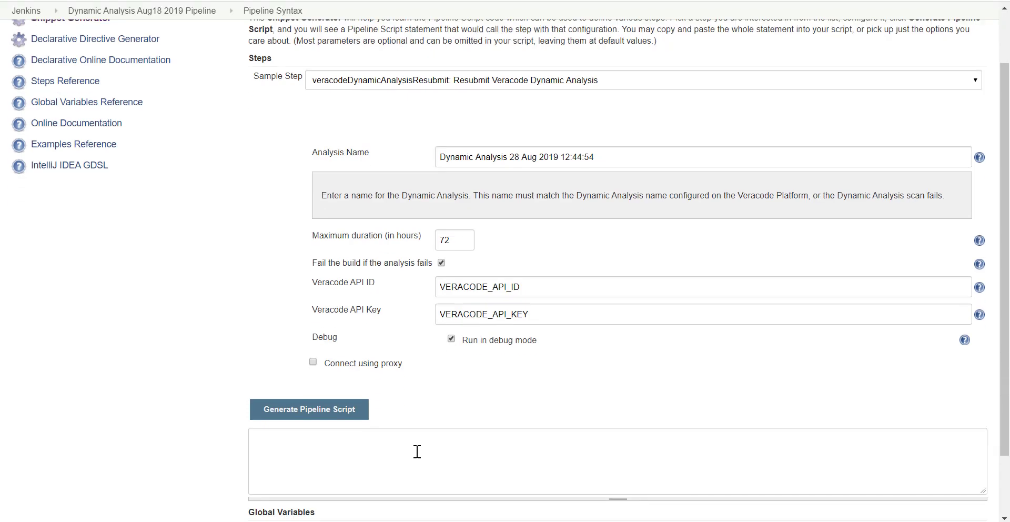
Generate the pipeline script for the resubmit step and copy the whole generated snippet.
{"action": "left_click", "coordinate": [300, 338]}
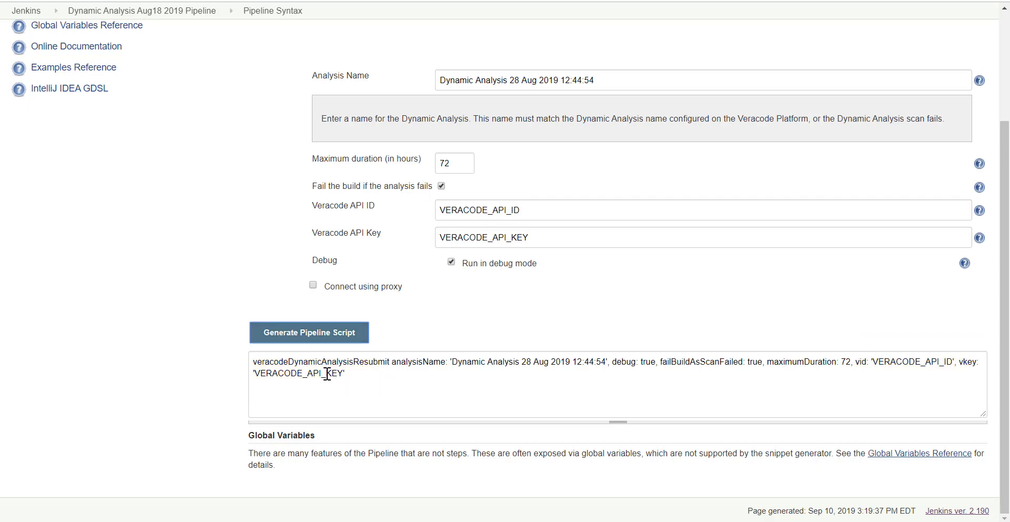
{"action": "left_click", "coordinate": [380, 376]}
{"action": "key", "text": "ctrl+a"}
{"action": "key", "text": "ctrl+c"}
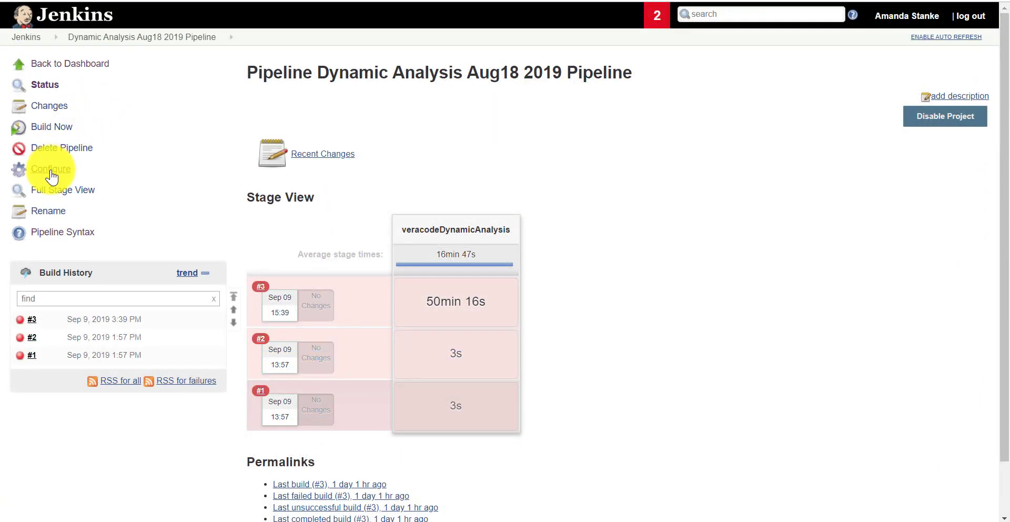
Open the pipeline job's configuration and paste the resubmit snippet inside the node block of the pipeline script.
{"action": "left_click", "coordinate": [51, 170]}
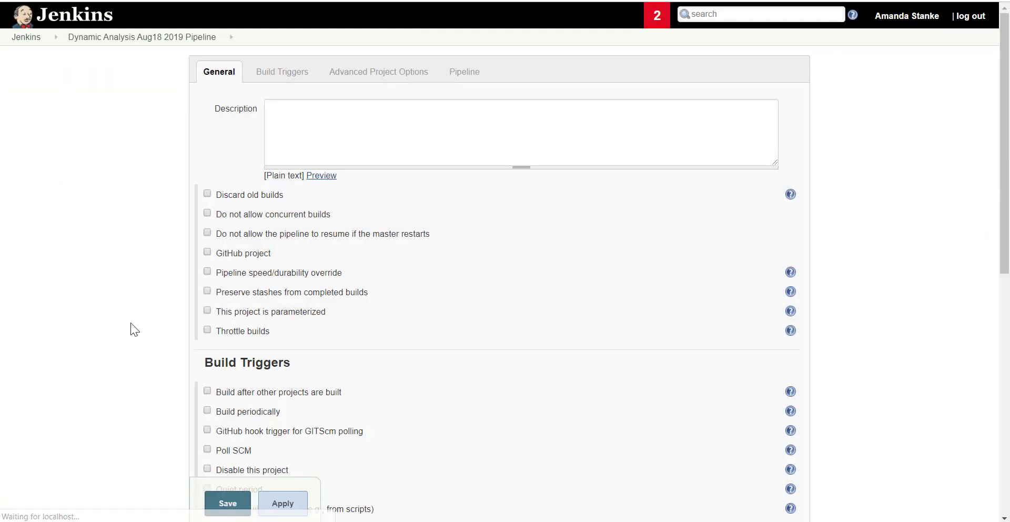
{"action": "scroll", "coordinate": [131, 327], "scroll_direction": "down", "scroll_amount": 9}
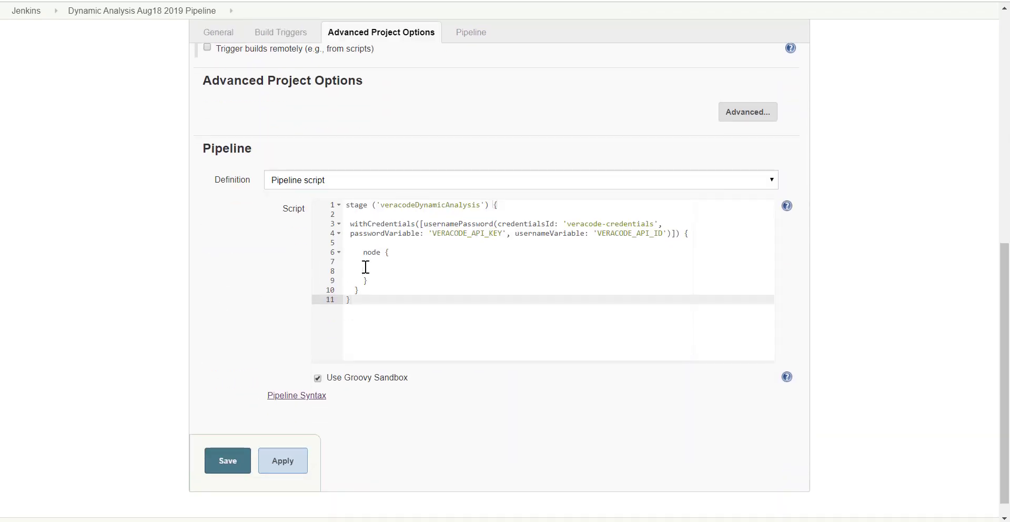
{"action": "left_click", "coordinate": [350, 262]}
{"action": "key", "text": "ctrl+v"}
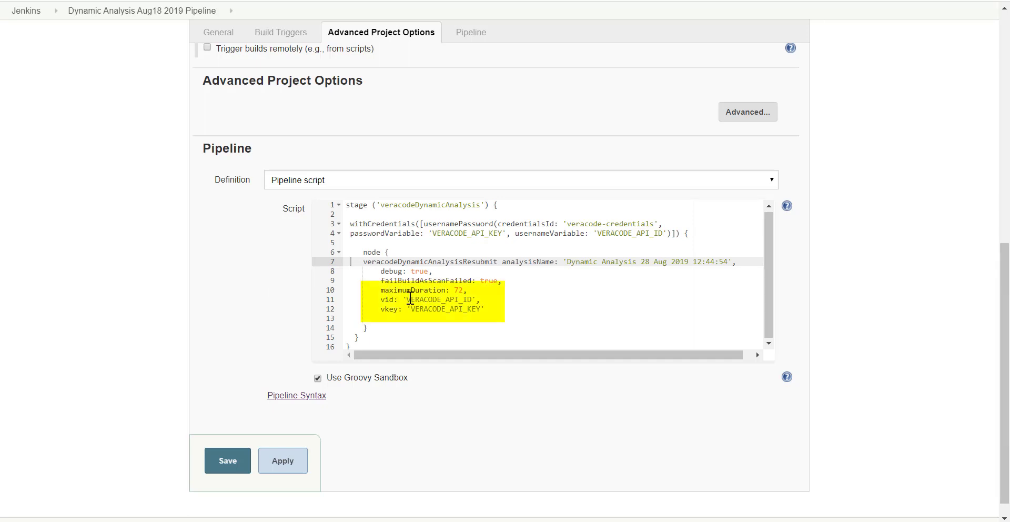
Remove the quotes around VERACODE_API_ID and VERACODE_API_KEY in the resubmit snippet's vid and vkey lines, and save the pipeline.
{"action": "left_click", "coordinate": [407, 299]}
{"action": "key", "text": "BackSpace"}
{"action": "left_click", "coordinate": [476, 299]}
{"action": "key", "text": "Left"}
{"action": "key", "text": "BackSpace"}
{"action": "key", "text": "Down"}
{"action": "key", "text": "End"}
{"action": "key", "text": "BackSpace"}
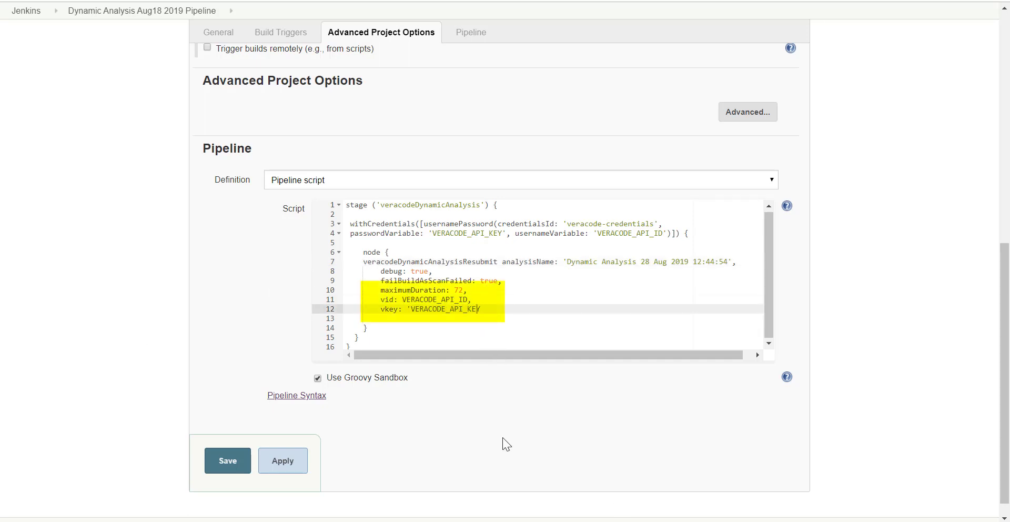
{"action": "key", "text": "Left"}
{"action": "key", "text": "Left"}
{"action": "key", "text": "BackSpace"}
{"action": "left_click", "coordinate": [227, 472]}
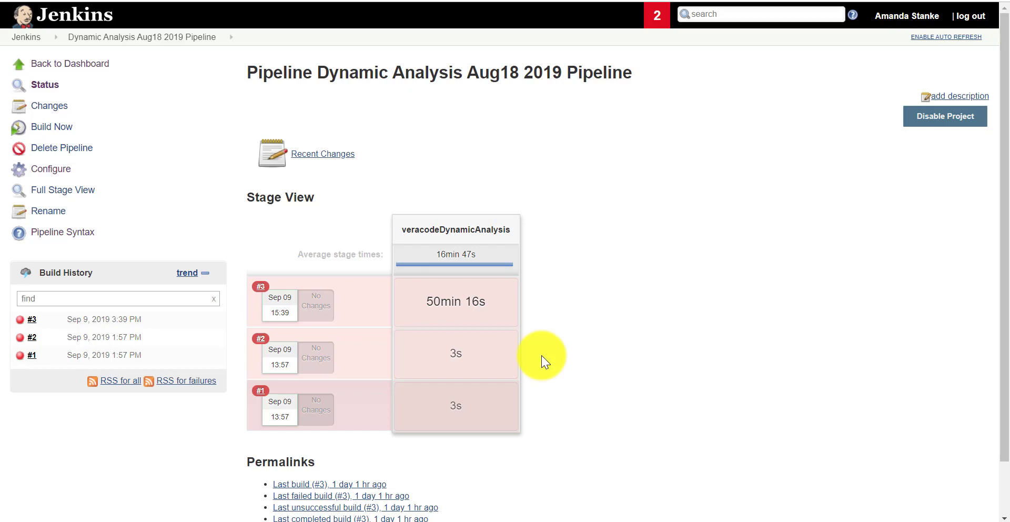
From the job's configuration, reopen the Snippet Generator and choose the sample step veracodeDynamicAnalysisReview: Review Veracode Dynamic Analysis Results.
{"action": "left_click", "coordinate": [47, 174]}
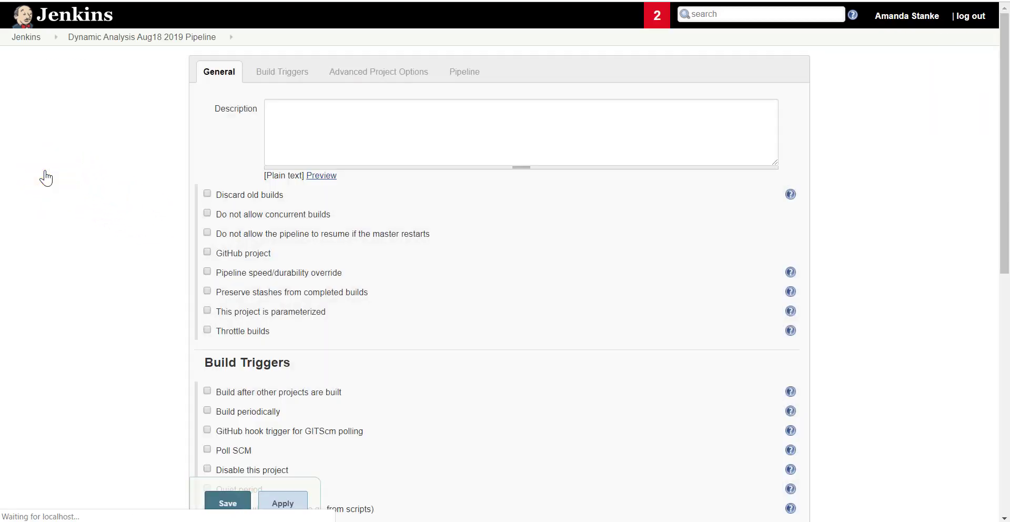
{"action": "scroll", "coordinate": [442, 368], "scroll_direction": "down", "scroll_amount": 9}
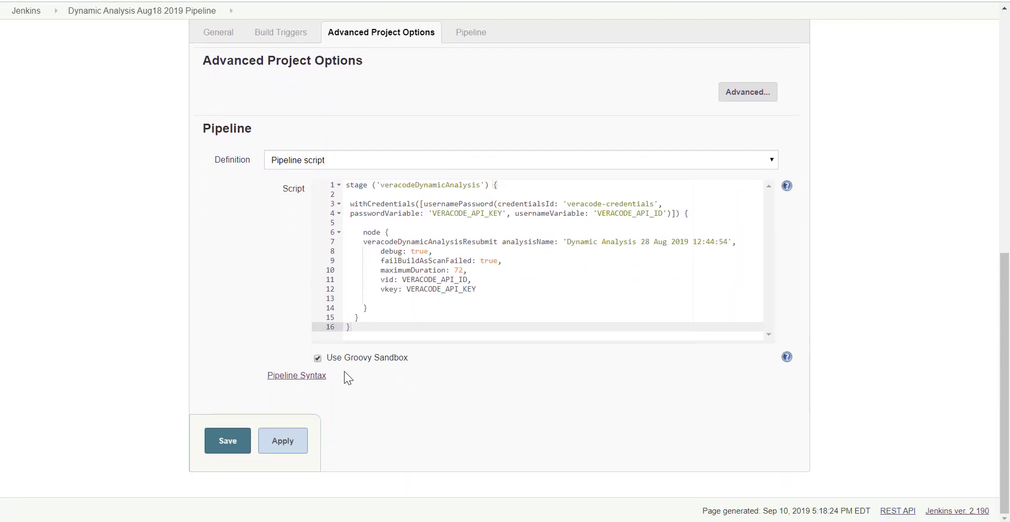
{"action": "left_click", "coordinate": [293, 376]}
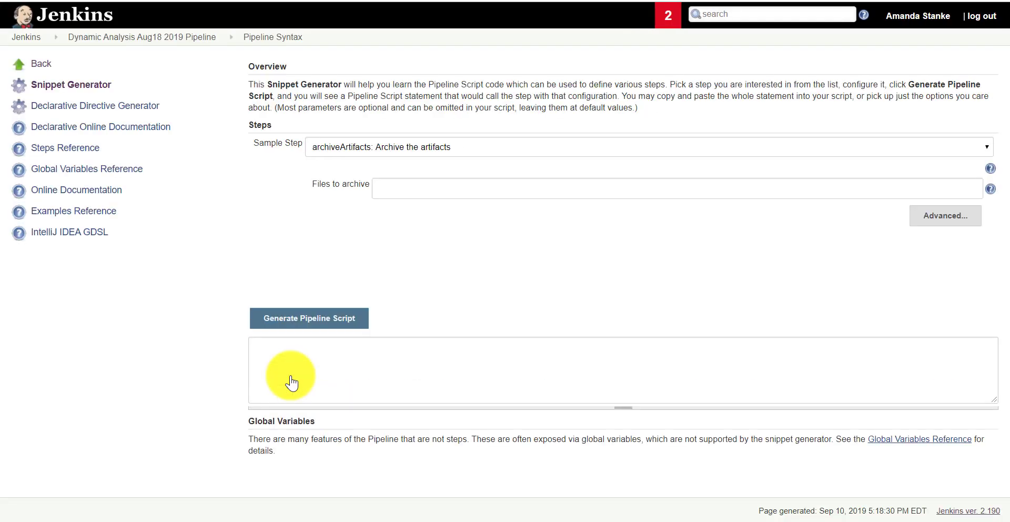
{"action": "left_click", "coordinate": [493, 147]}
{"action": "scroll", "coordinate": [494, 203], "scroll_direction": "down", "scroll_amount": 10}
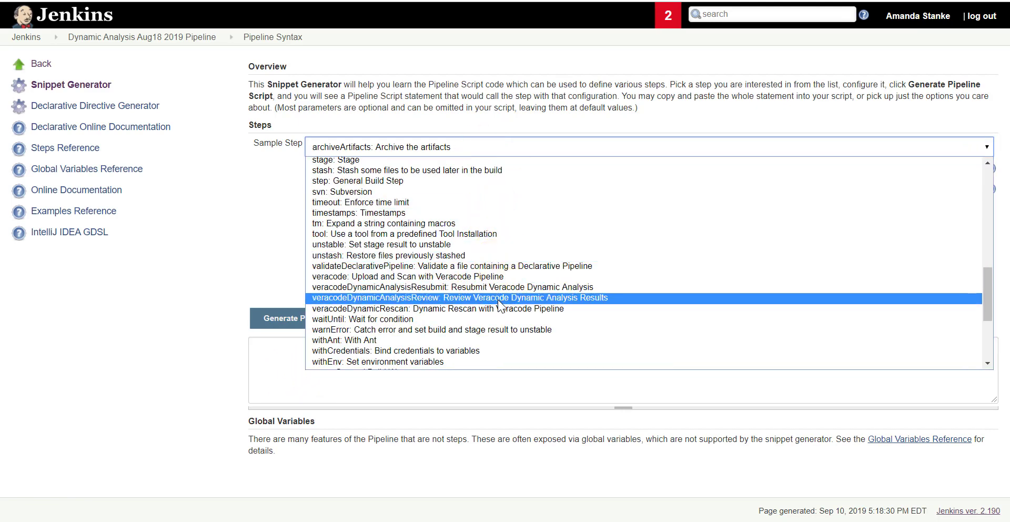
{"action": "left_click", "coordinate": [499, 299]}
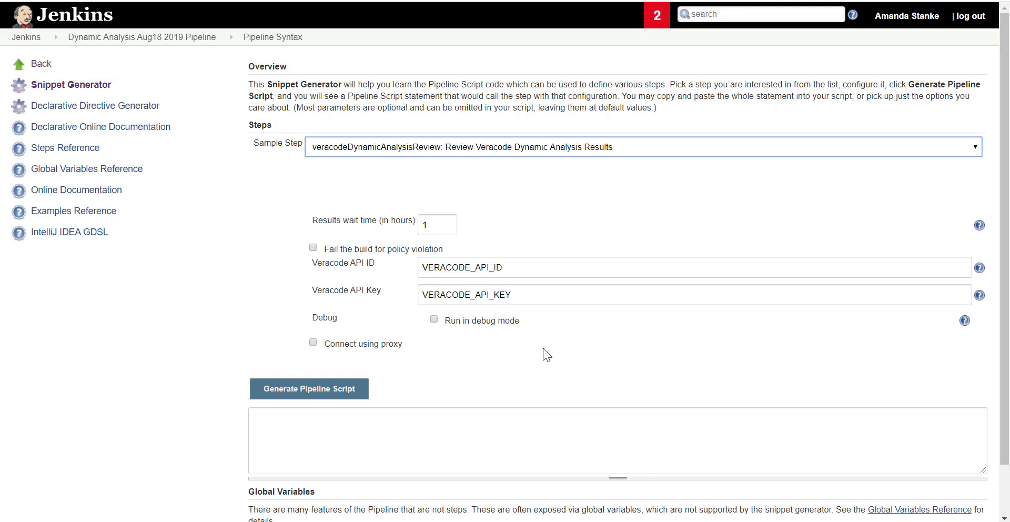
Set the review step's results wait time to 5 hours and enable failing the build for policy violation and debug mode.
{"action": "left_click", "coordinate": [448, 228]}
{"action": "key", "text": "BackSpace"}
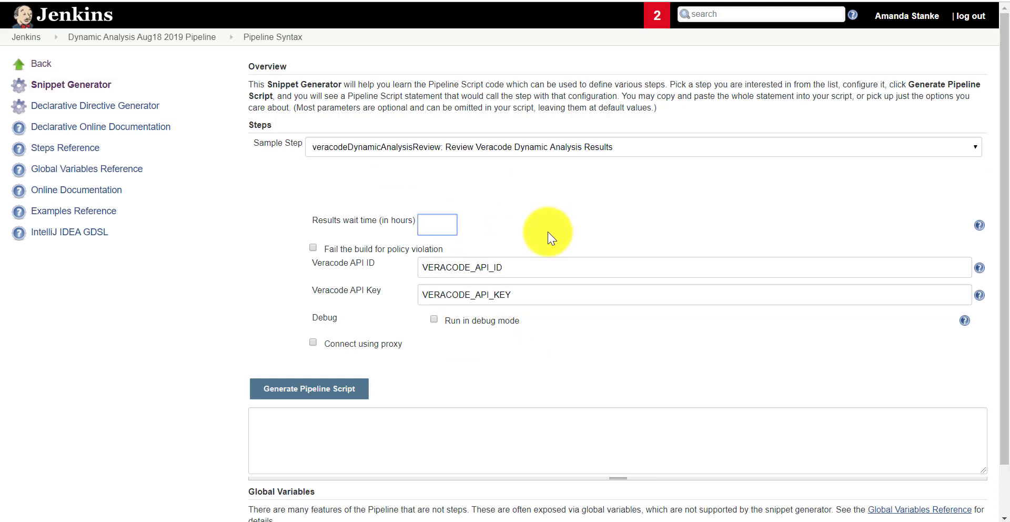
{"action": "type", "text": "5"}
{"action": "left_click", "coordinate": [548, 232]}
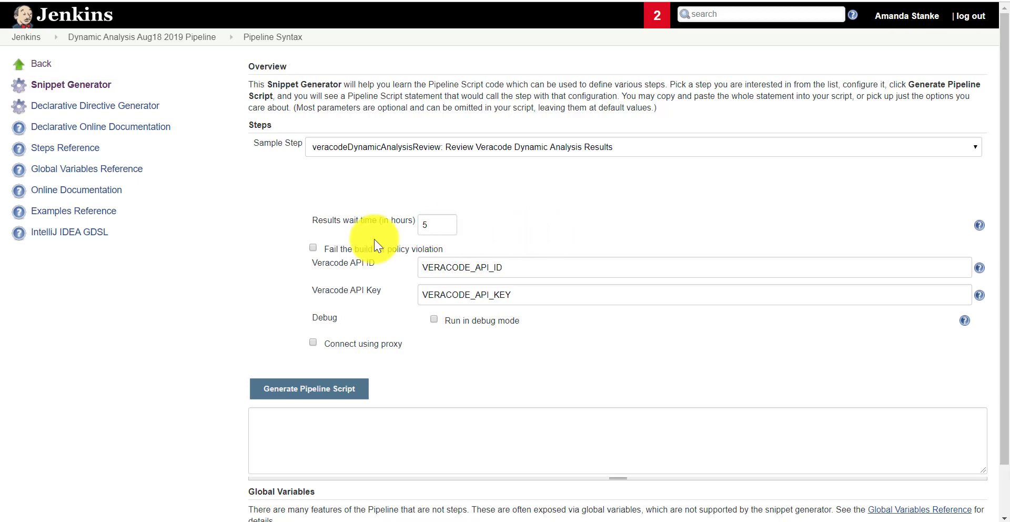
{"action": "left_click", "coordinate": [313, 248]}
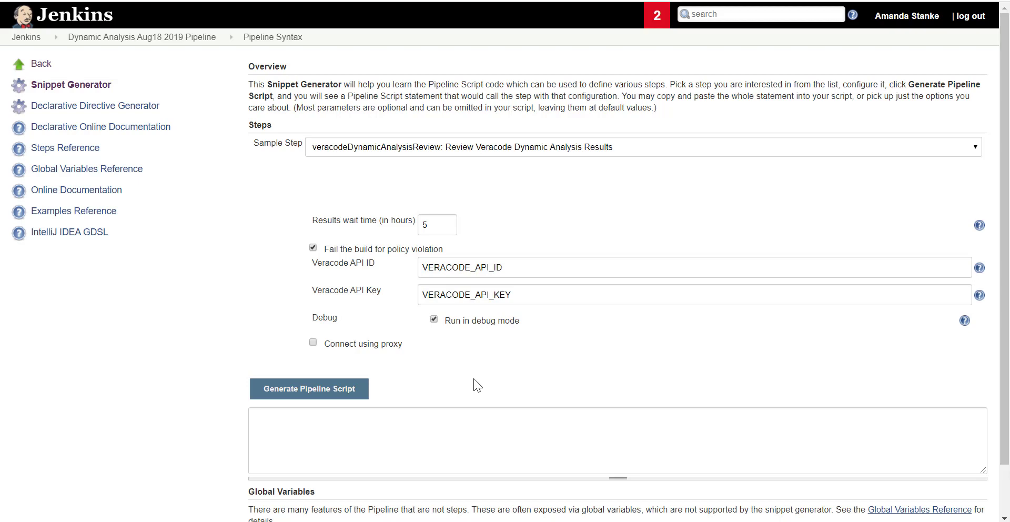
Generate the pipeline script for the review step and copy the resulting line.
{"action": "left_click", "coordinate": [301, 401]}
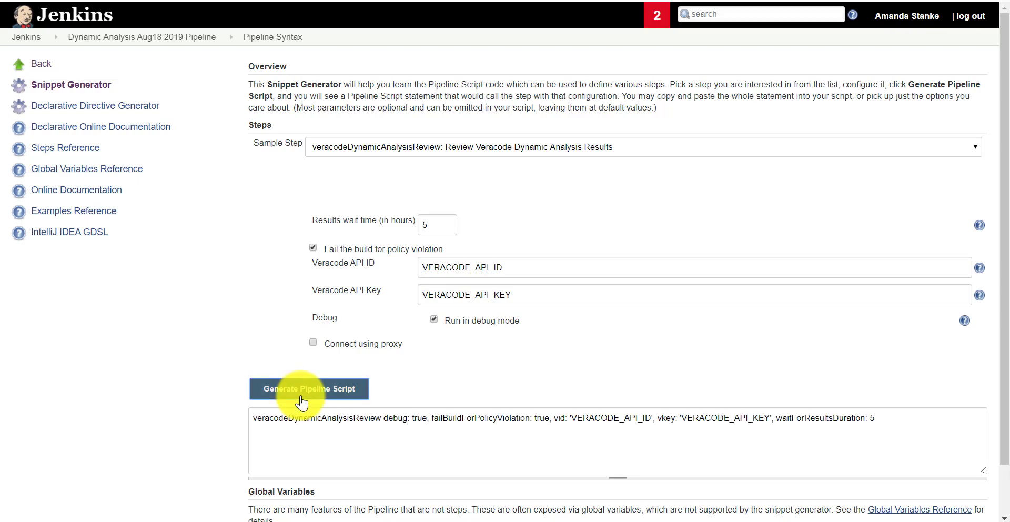
{"action": "left_click", "coordinate": [306, 420]}
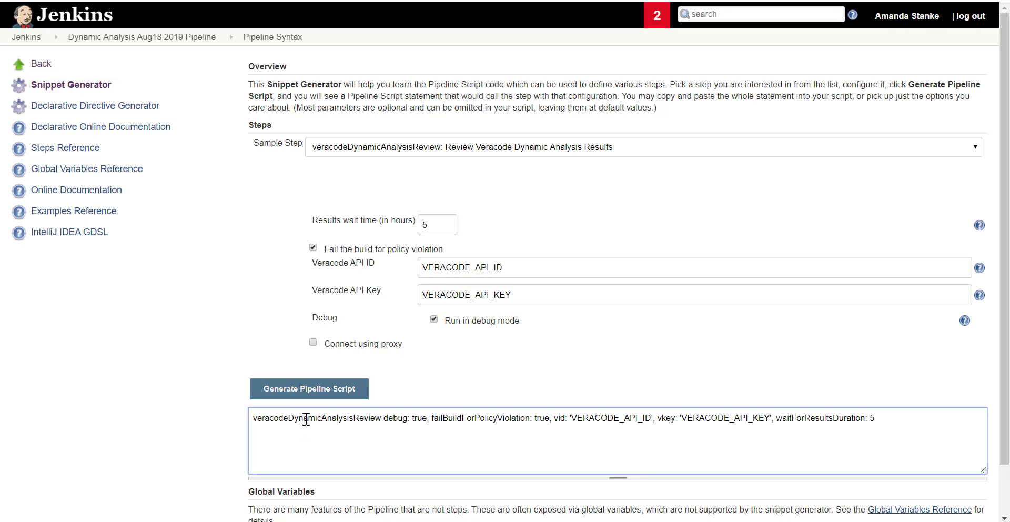
{"action": "triple_click", "coordinate": [306, 419]}
{"action": "key", "text": "ctrl+c"}
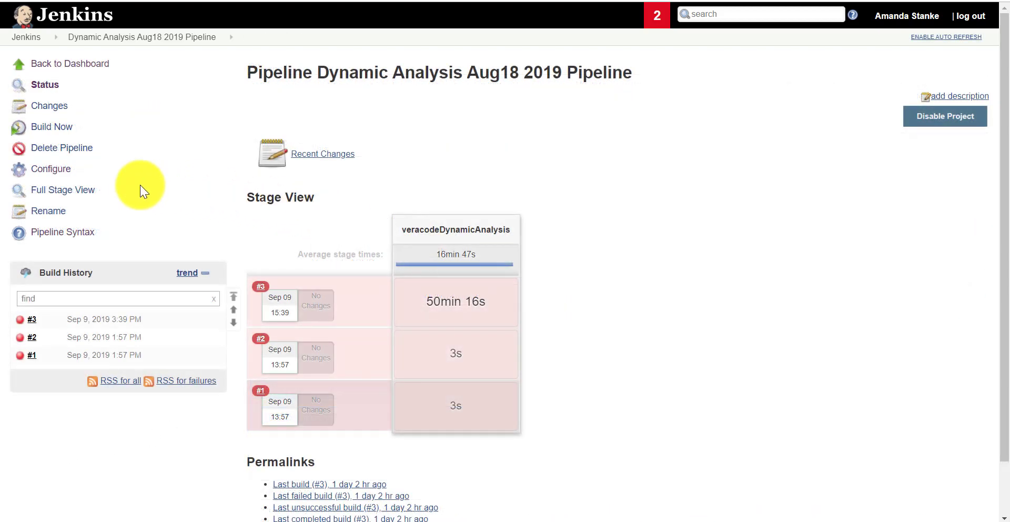
Reopen the job's configuration and paste the review snippet on the empty line below the resubmit step in the node block.
{"action": "left_click", "coordinate": [56, 170]}
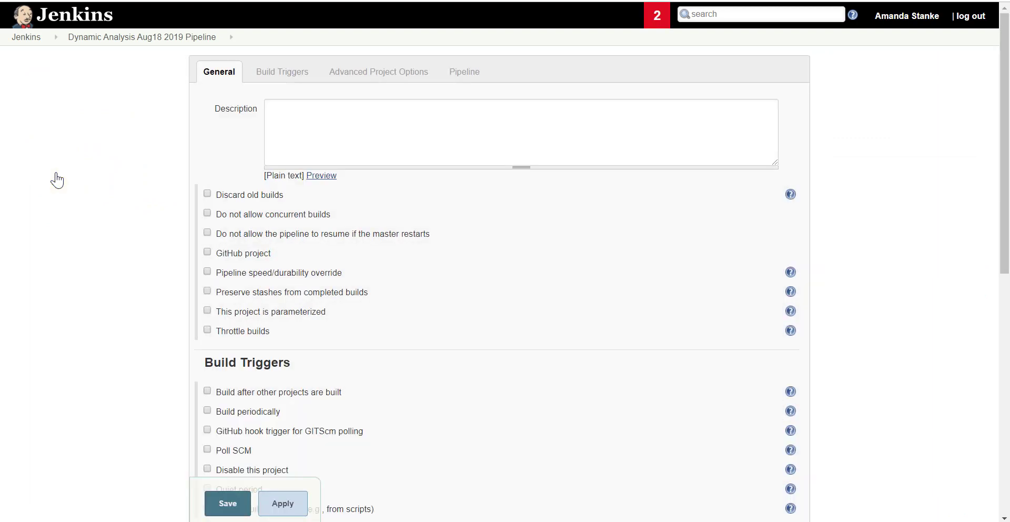
{"action": "scroll", "coordinate": [106, 270], "scroll_direction": "down", "scroll_amount": 8}
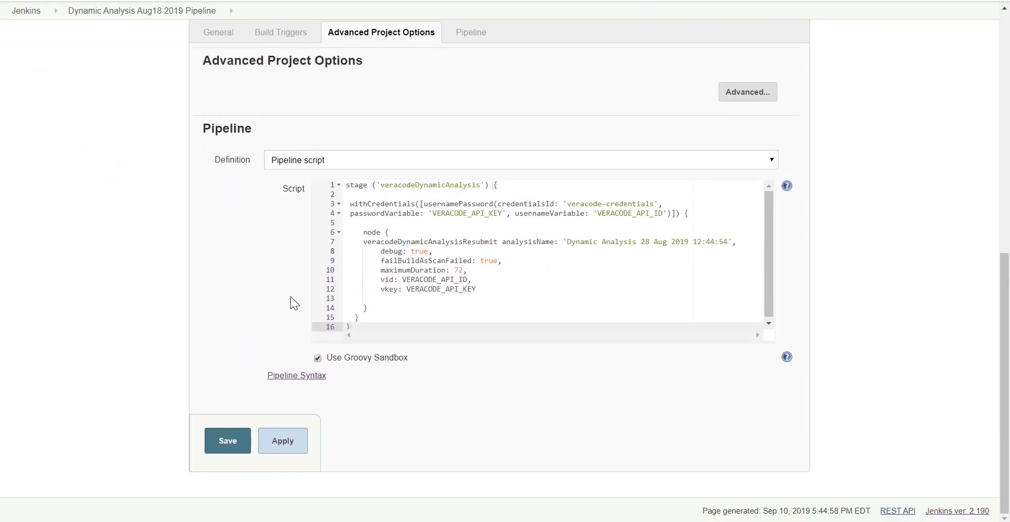
{"action": "left_click", "coordinate": [350, 299]}
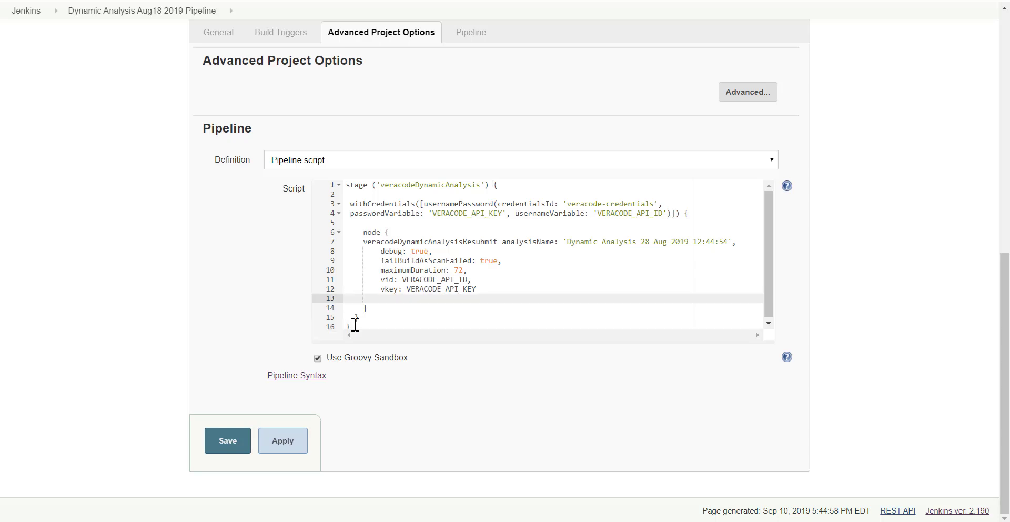
{"action": "key", "text": "ctrl+v"}
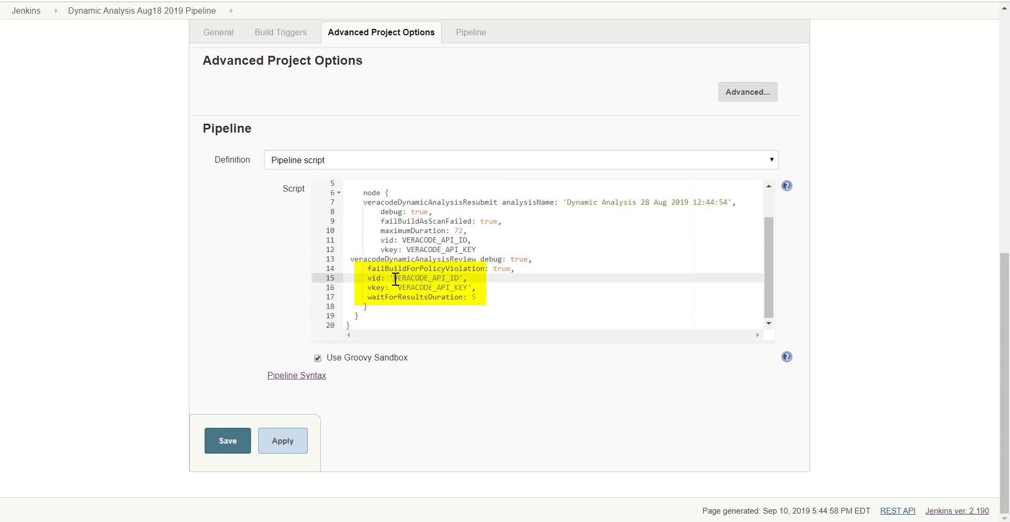
Remove the quotes around VERACODE_API_ID and VERACODE_API_KEY in the review snippet's vid and vkey lines.
{"action": "key", "text": "BackSpace"}
{"action": "left_click", "coordinate": [461, 278]}
{"action": "key", "text": "BackSpace"}
{"action": "left_click", "coordinate": [471, 287]}
{"action": "key", "text": "BackSpace"}
{"action": "left_click", "coordinate": [401, 285]}
{"action": "key", "text": "BackSpace"}
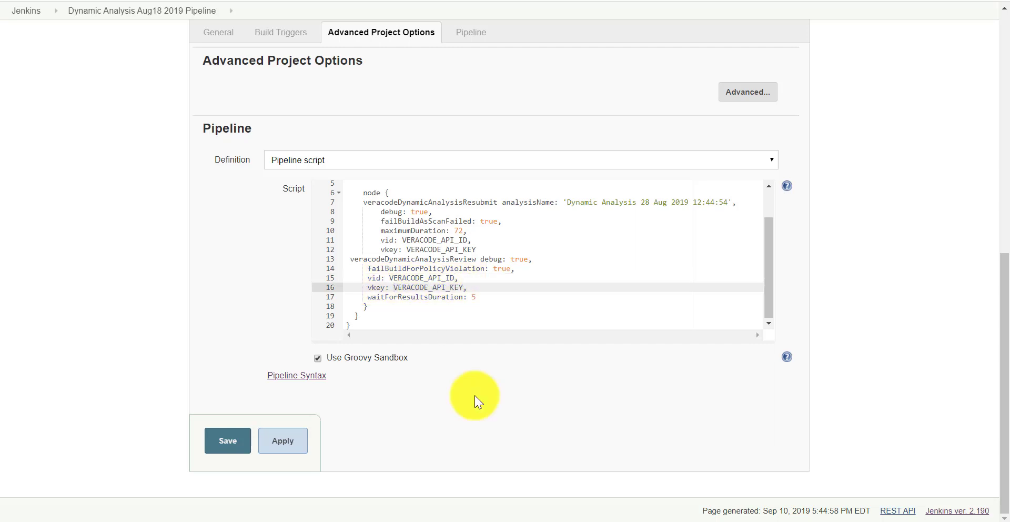
Save the pipeline configuration and start a new build of the job.
{"action": "left_click", "coordinate": [228, 441]}
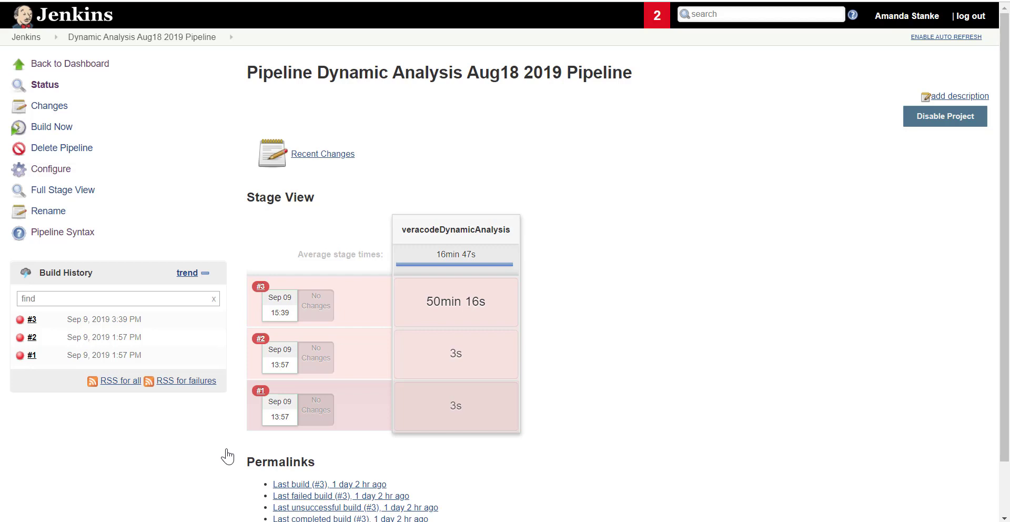
{"action": "left_click", "coordinate": [46, 131]}
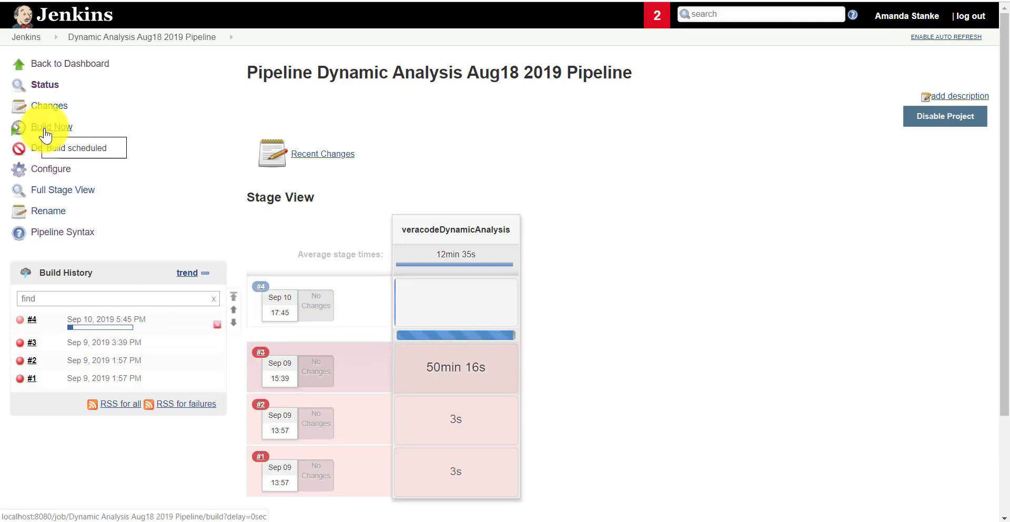
Open the running build #4 and view its console output.
{"action": "left_click", "coordinate": [105, 320]}
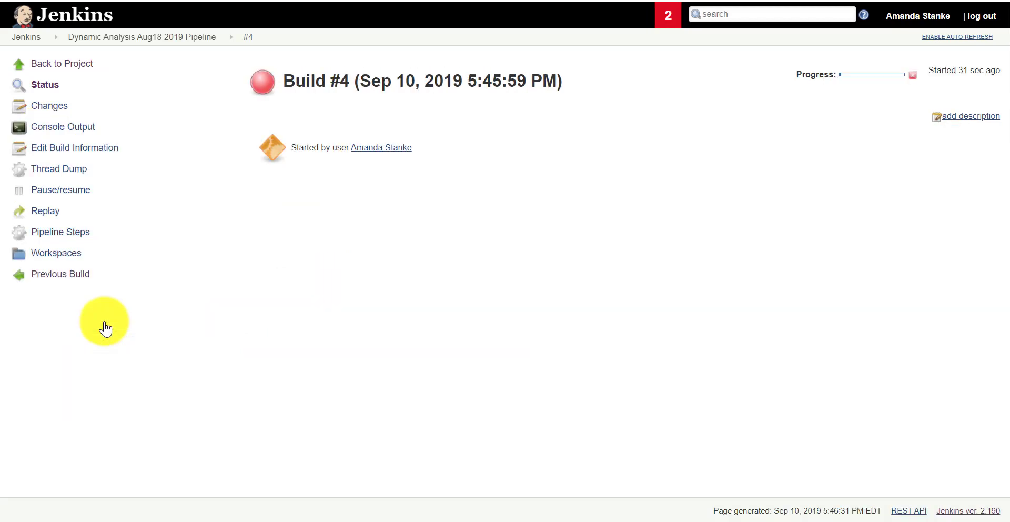
{"action": "left_click", "coordinate": [53, 130]}
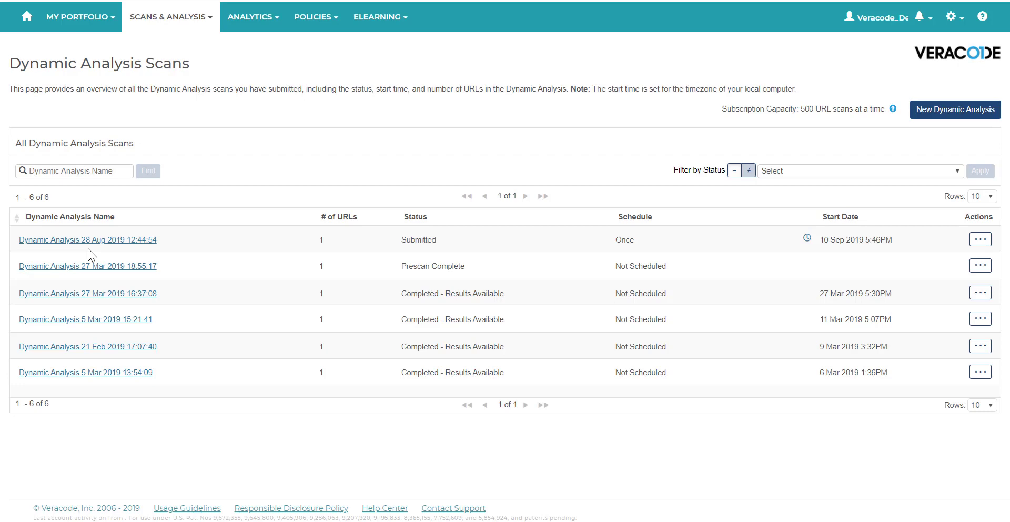
In the Veracode Platform, open the Dynamic Analysis 28 Aug 2019 12:44:54 scan and examine its expanded activity log.
{"action": "left_click", "coordinate": [82, 239]}
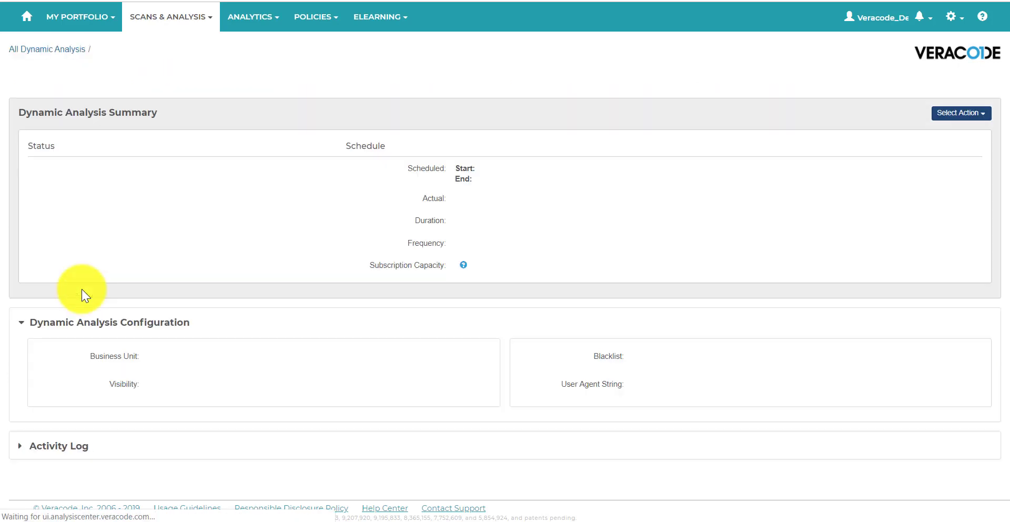
{"action": "scroll", "coordinate": [49, 330], "scroll_direction": "down", "scroll_amount": 3}
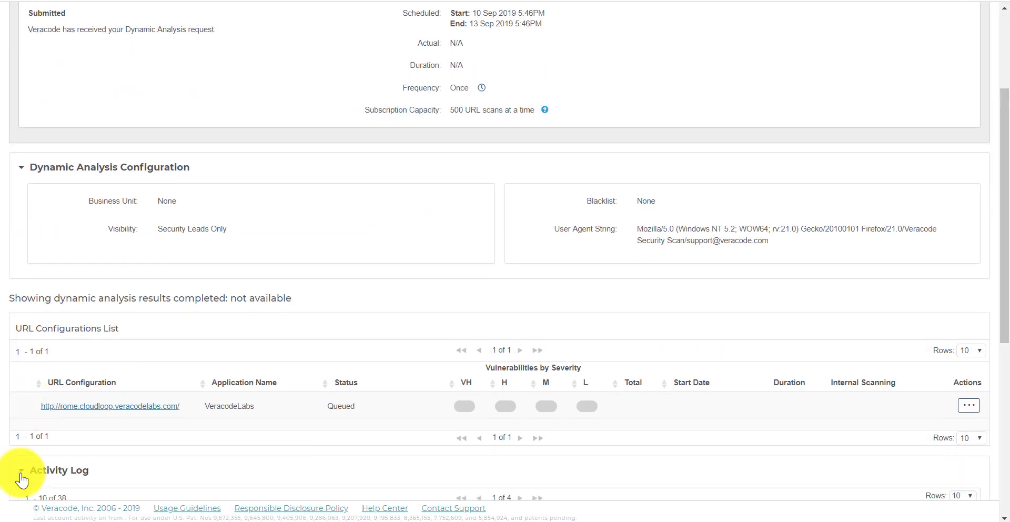
{"action": "left_click", "coordinate": [19, 477]}
{"action": "scroll", "coordinate": [14, 446], "scroll_direction": "down", "scroll_amount": 5}
{"action": "scroll", "coordinate": [12, 446], "scroll_direction": "down", "scroll_amount": 2}
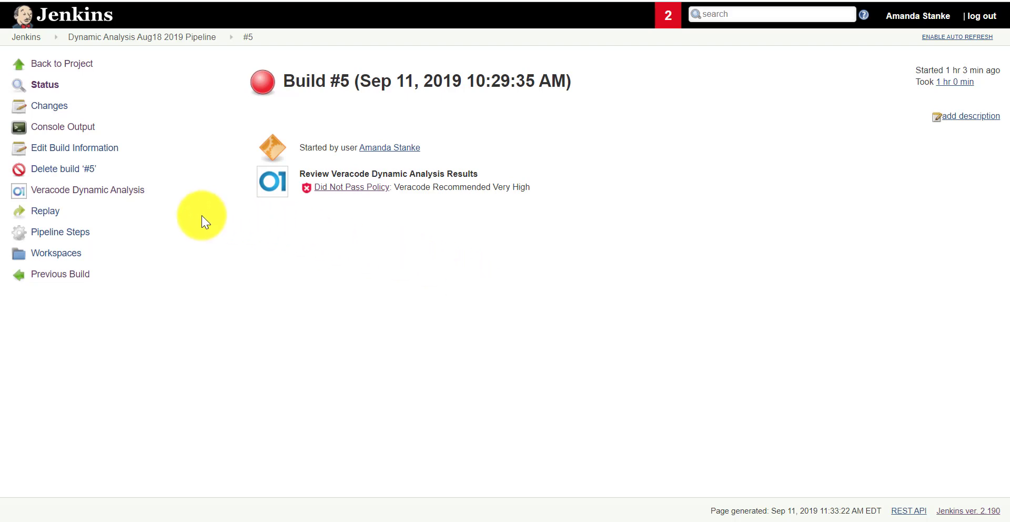
View build #5's Veracode Dynamic Analysis results in Jenkins and open the executive summary to examine flaws by severity.
{"action": "left_click", "coordinate": [80, 192]}
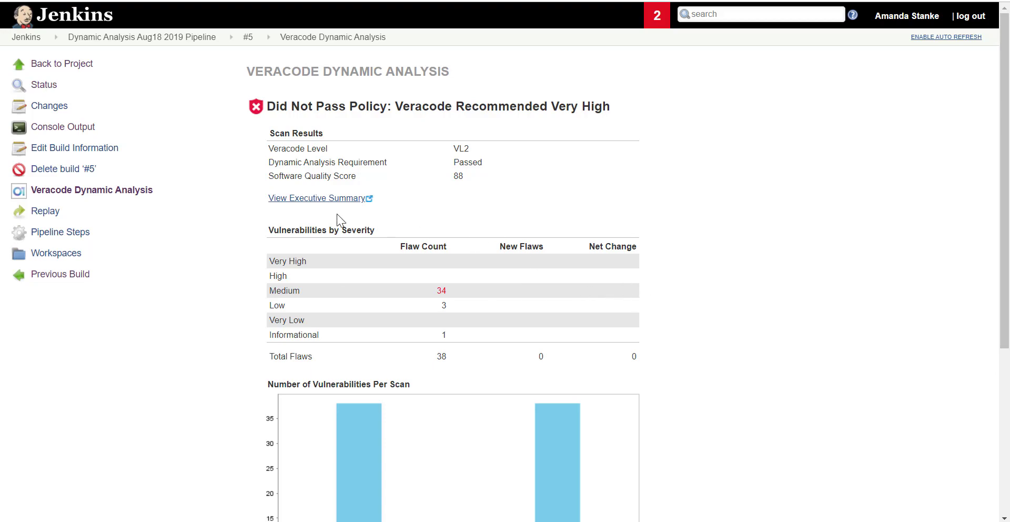
{"action": "left_click", "coordinate": [358, 199]}
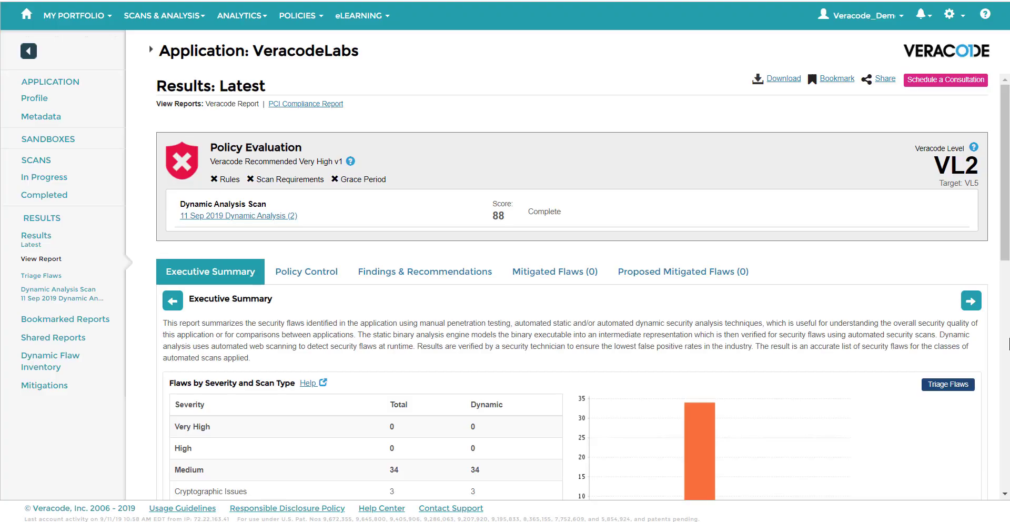
{"action": "scroll", "coordinate": [457, 211], "scroll_direction": "down", "scroll_amount": 4}
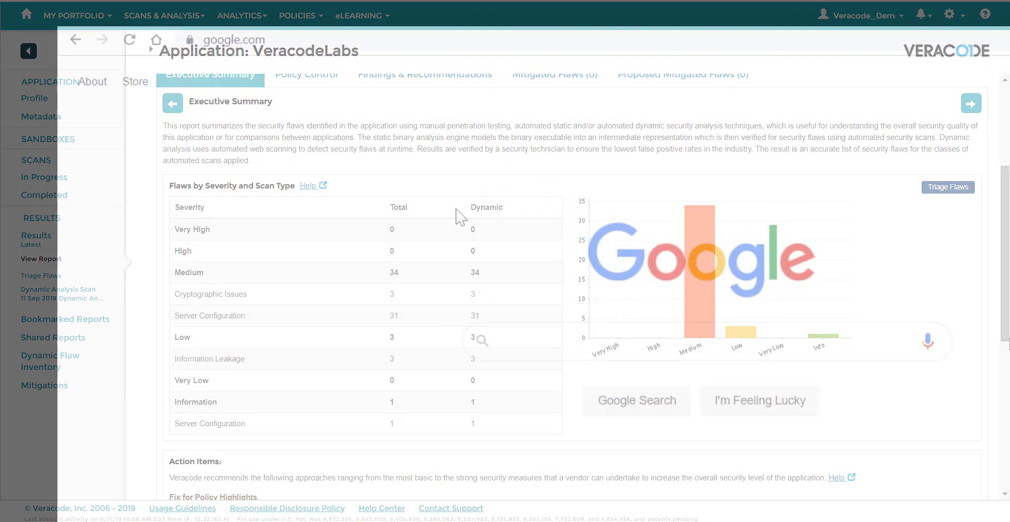
Search the Veracode Help Center at help.veracode.com for "dynamic analysis jenkins" and open the article Using Veracode Dynamic Analysis with Jenkins.
{"action": "left_click", "coordinate": [304, 43]}
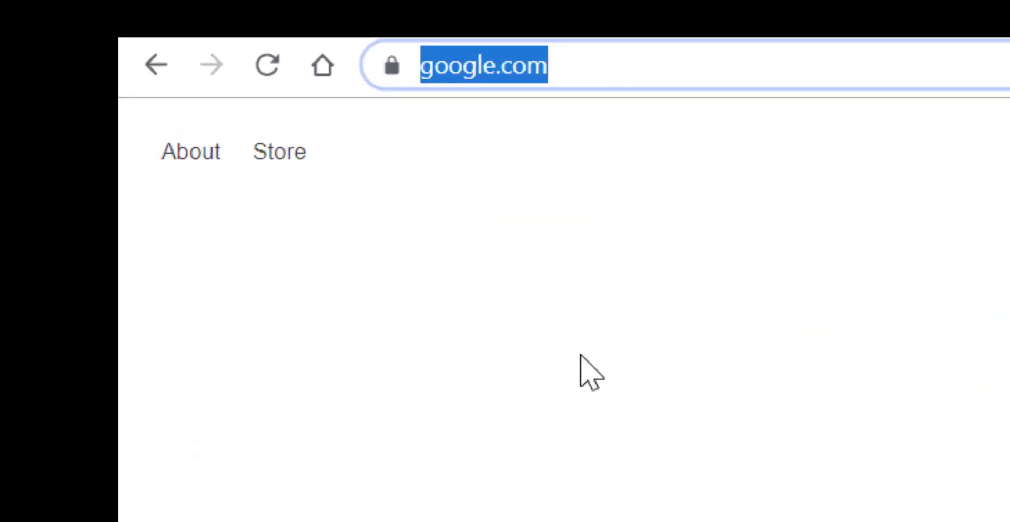
{"action": "type", "text": "help.veracode.c"}
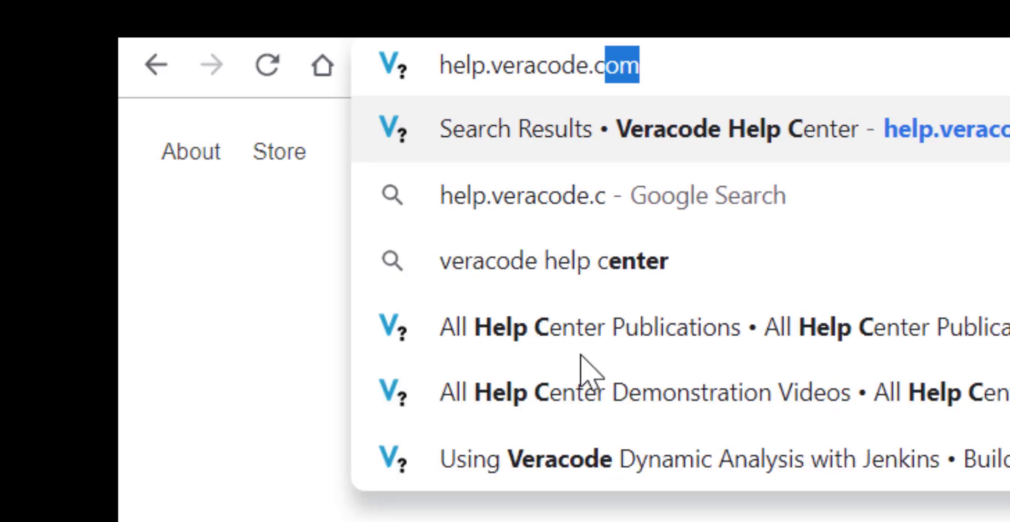
{"action": "key", "text": "Return"}
{"action": "type", "text": "dynamic analysis "}
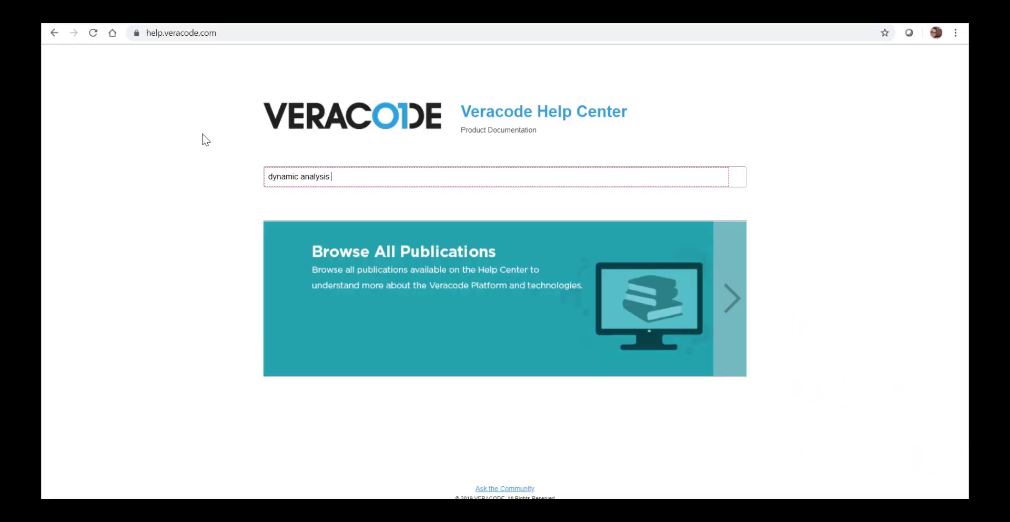
{"action": "type", "text": "jenkins"}
{"action": "key", "text": "Return"}
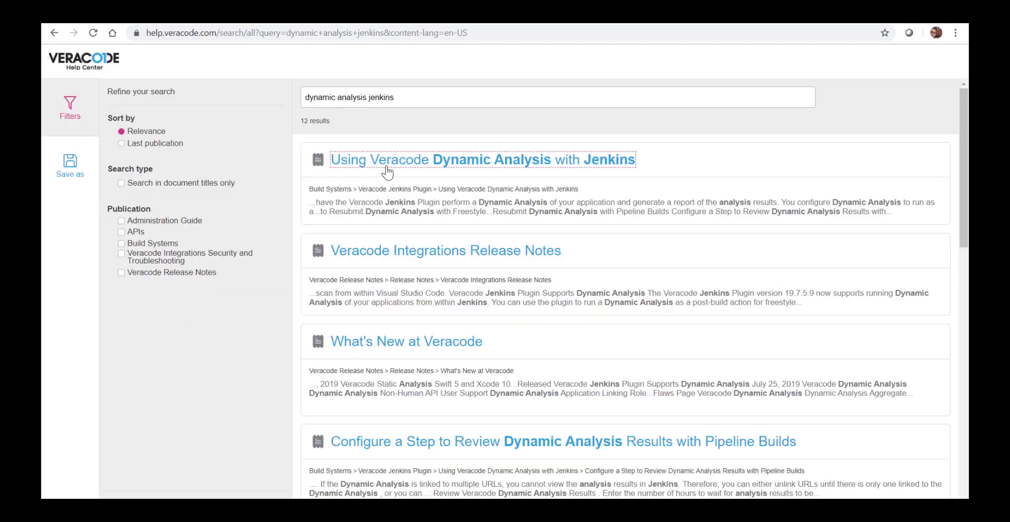
{"action": "left_click", "coordinate": [386, 164]}
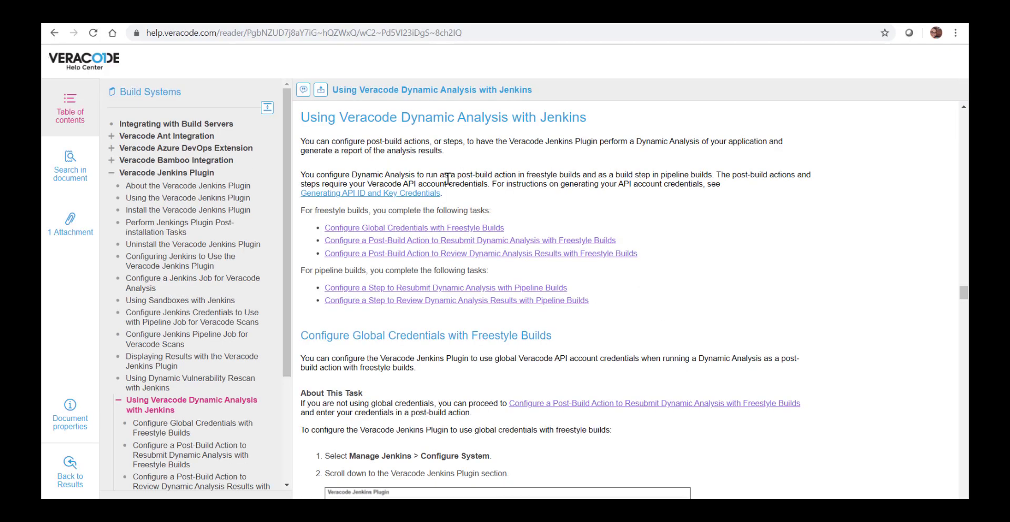